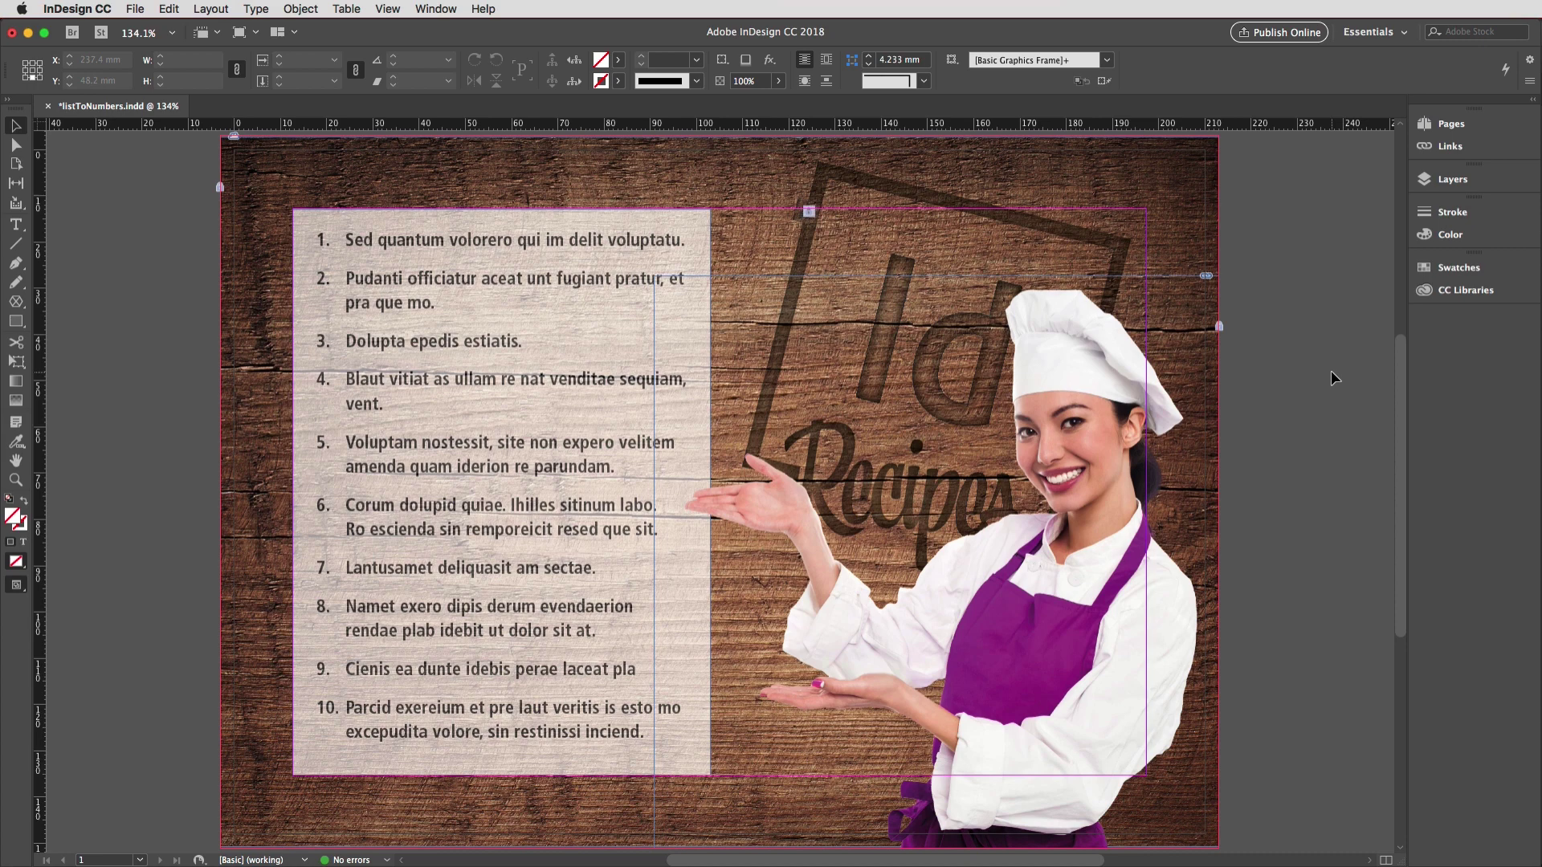
Select the numbered-list text frame on the recipe page with the Selection tool.
left_click(463, 242)
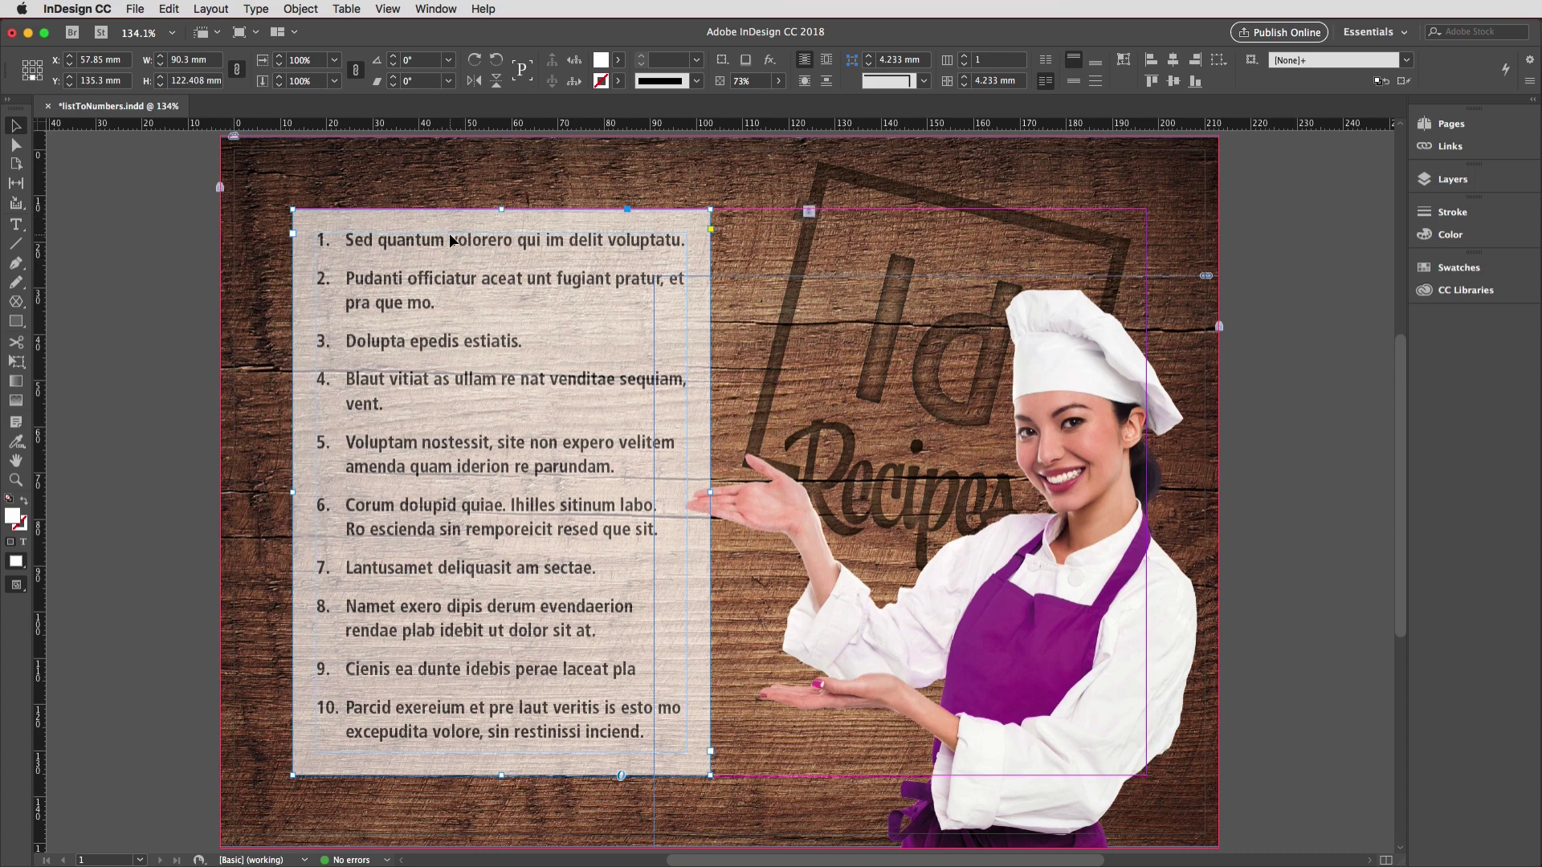
Paste the copied list into a new blank document at the top-left margin corner.
key("super+alt+n")
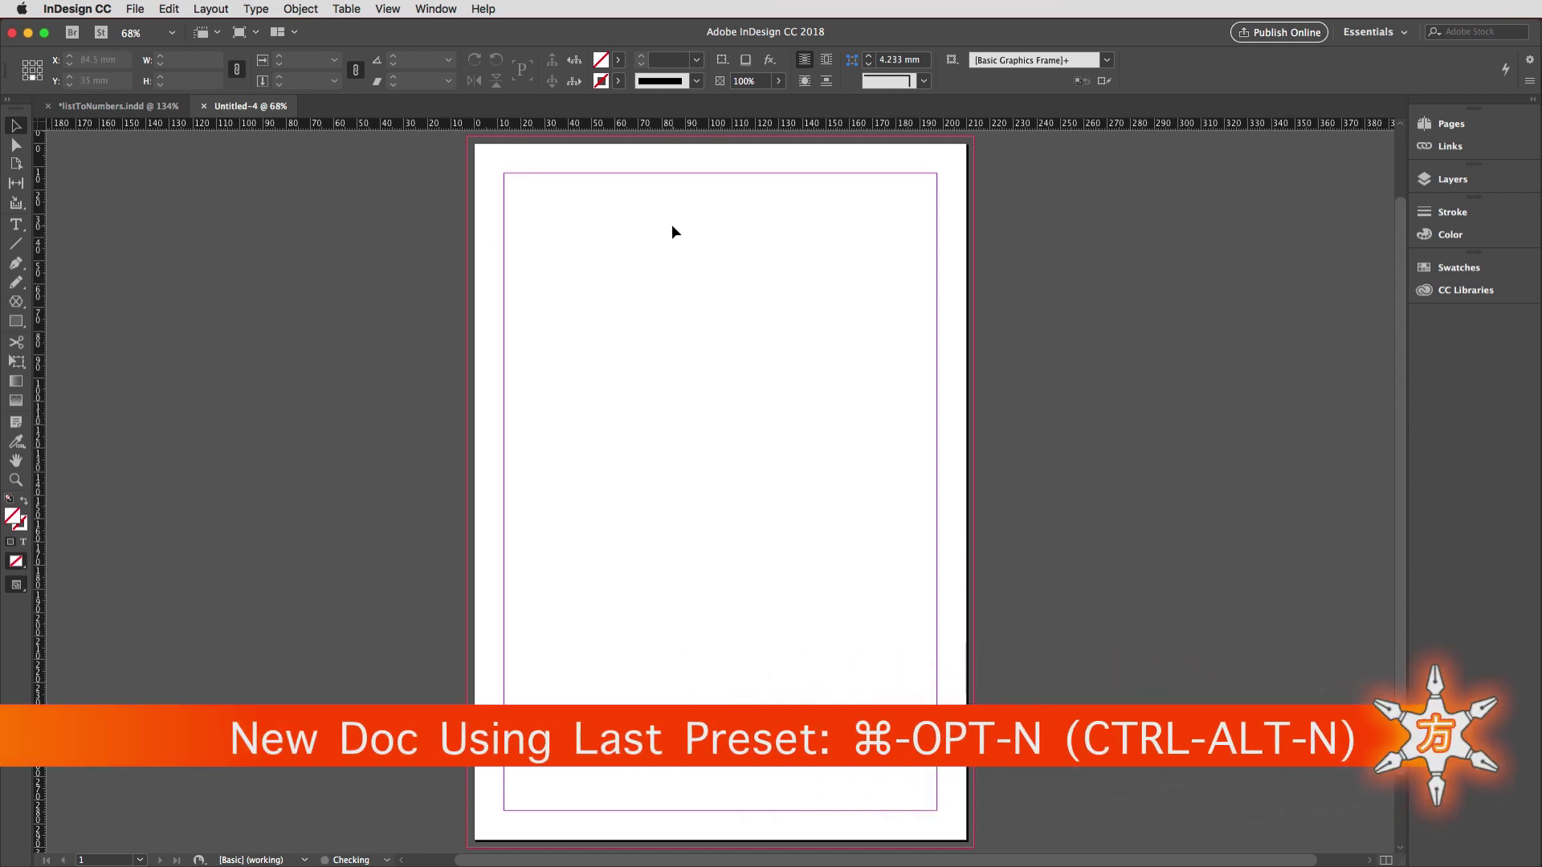
key("super+v")
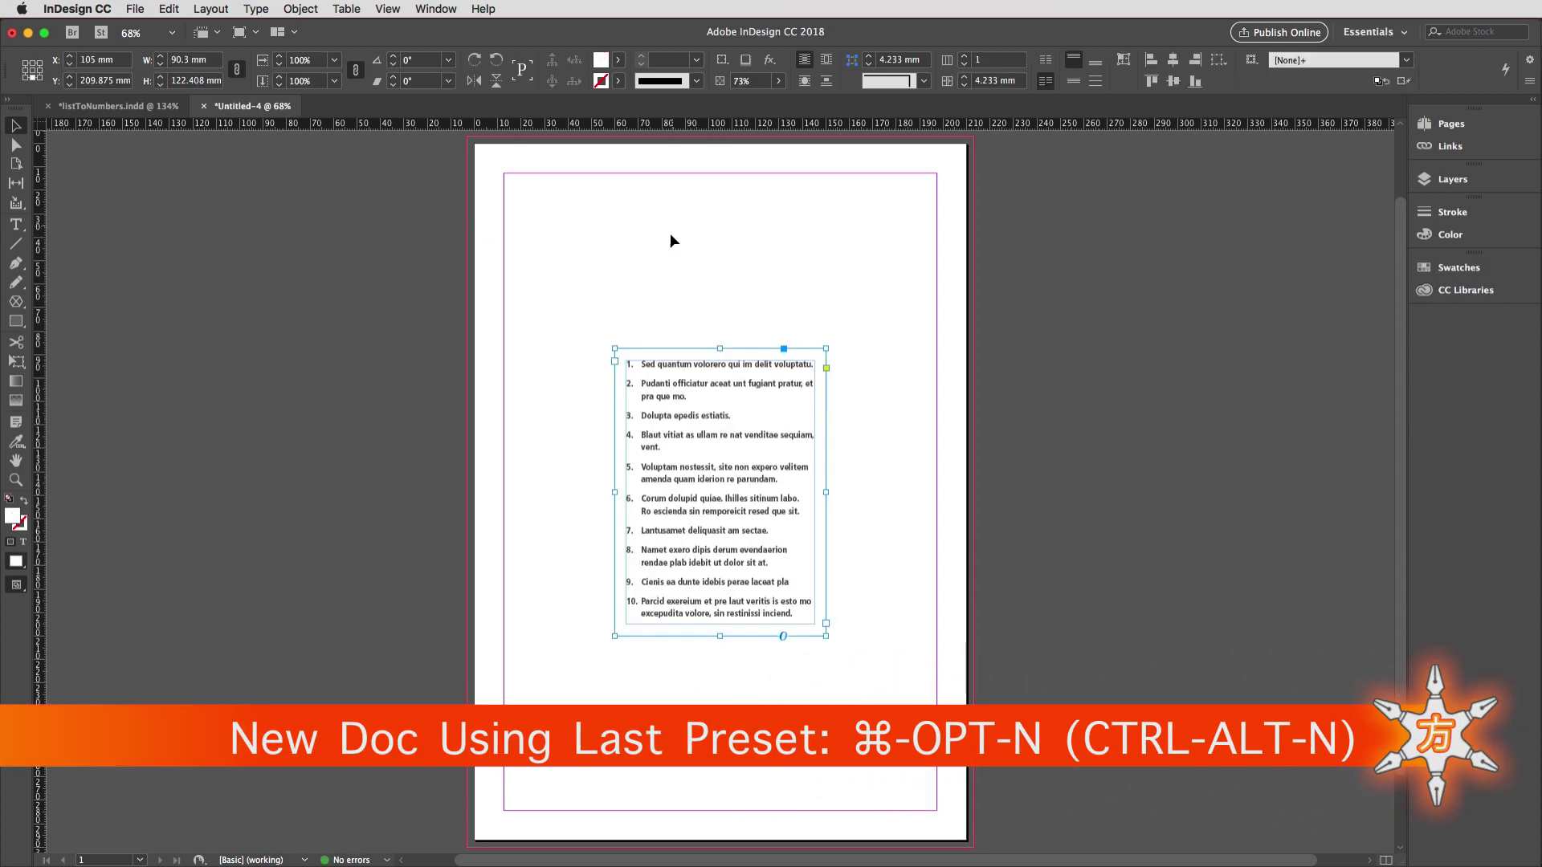
left_click_drag(691, 372, 596, 198)
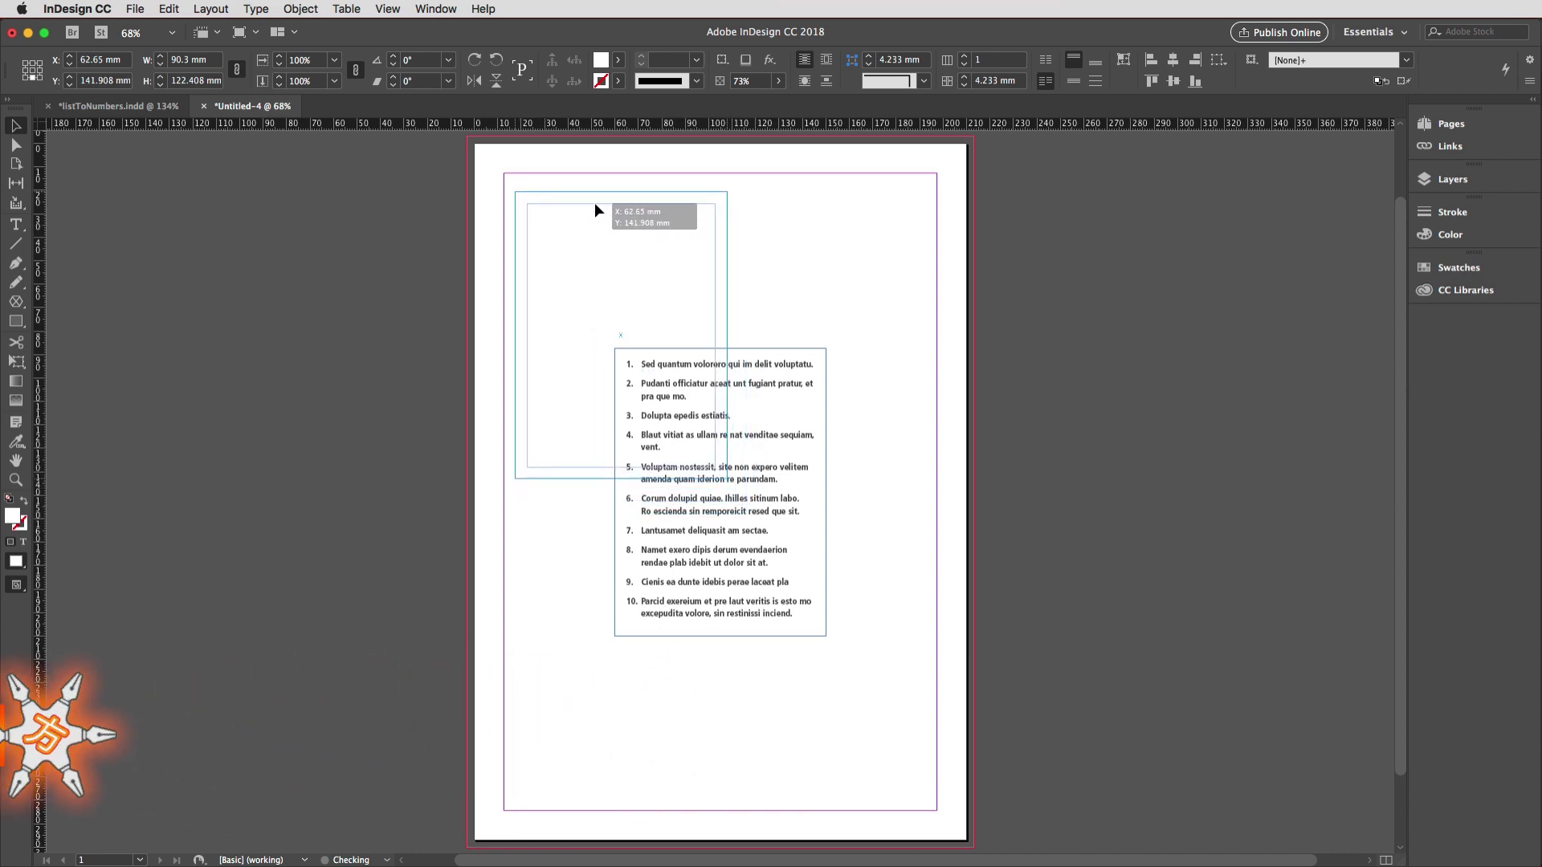
Zoom in on the pasted list and place the cursor in its text.
key("super+space")
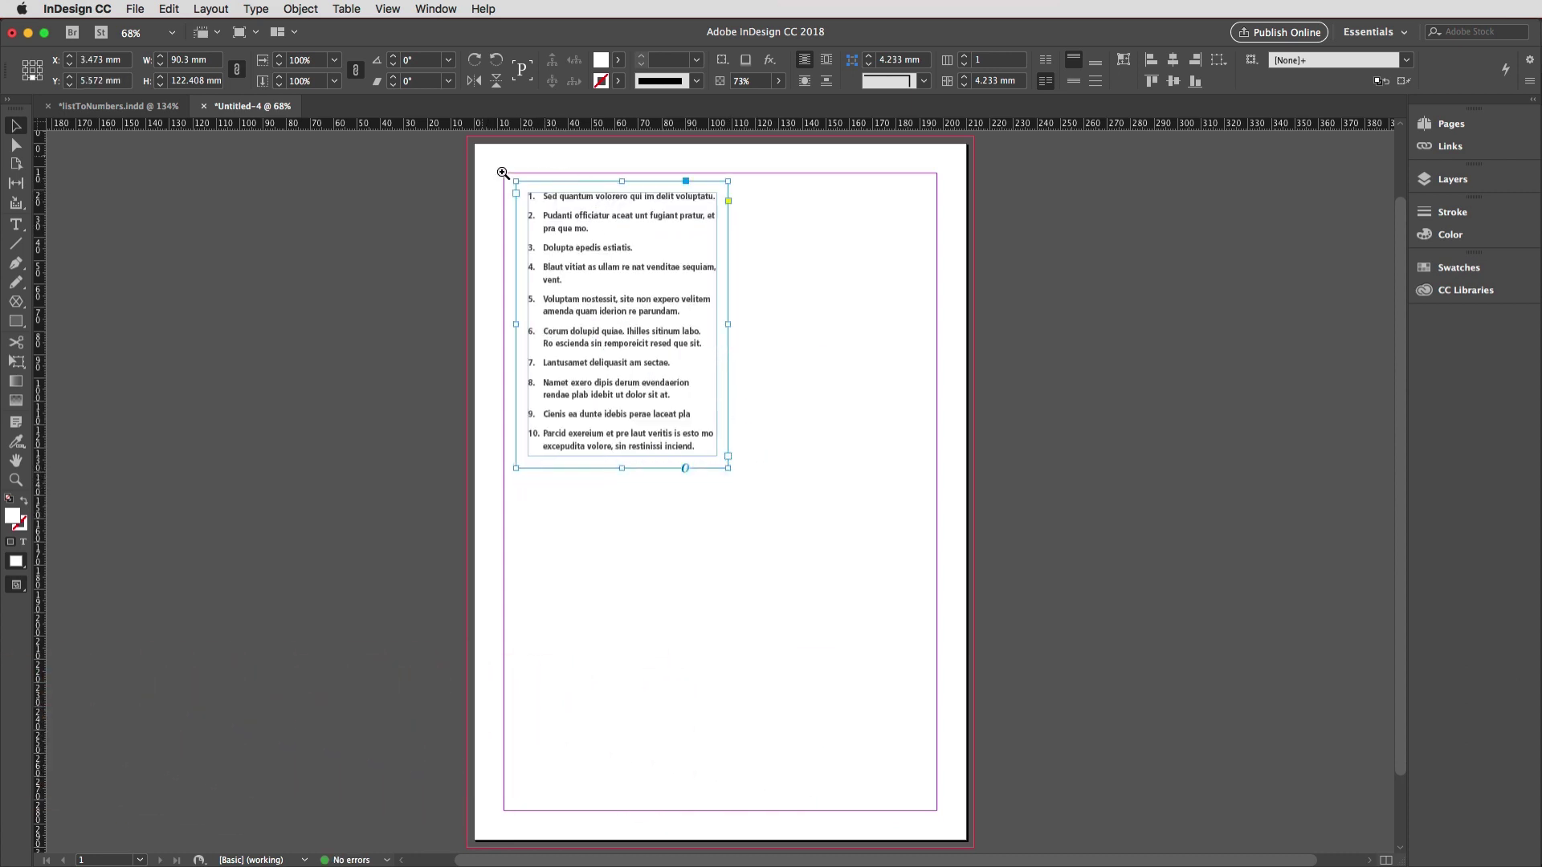
left_click_drag(483, 156, 850, 519)
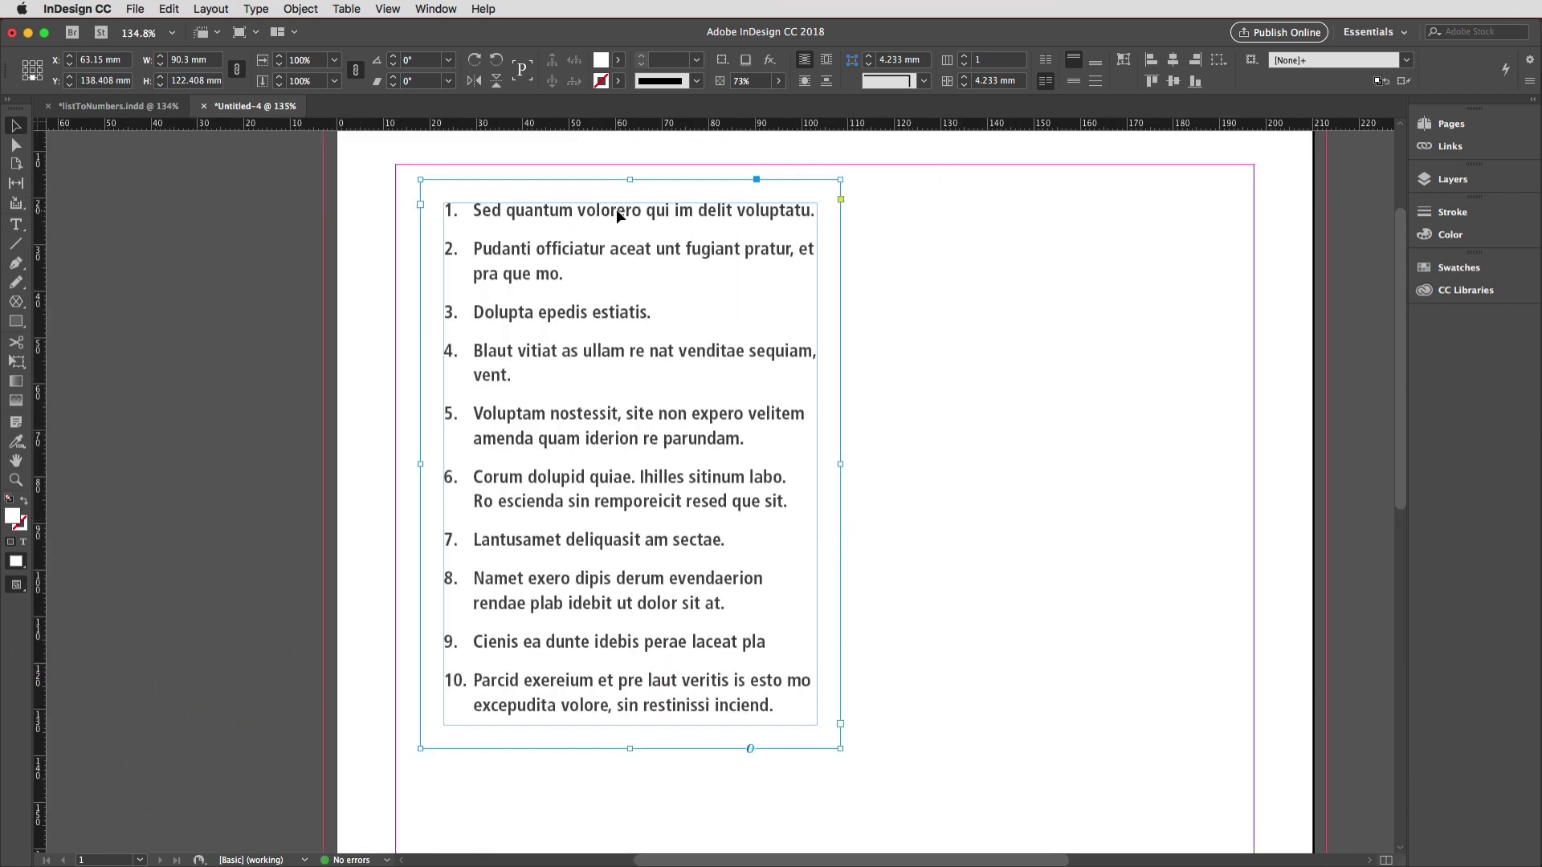
double_click(615, 210)
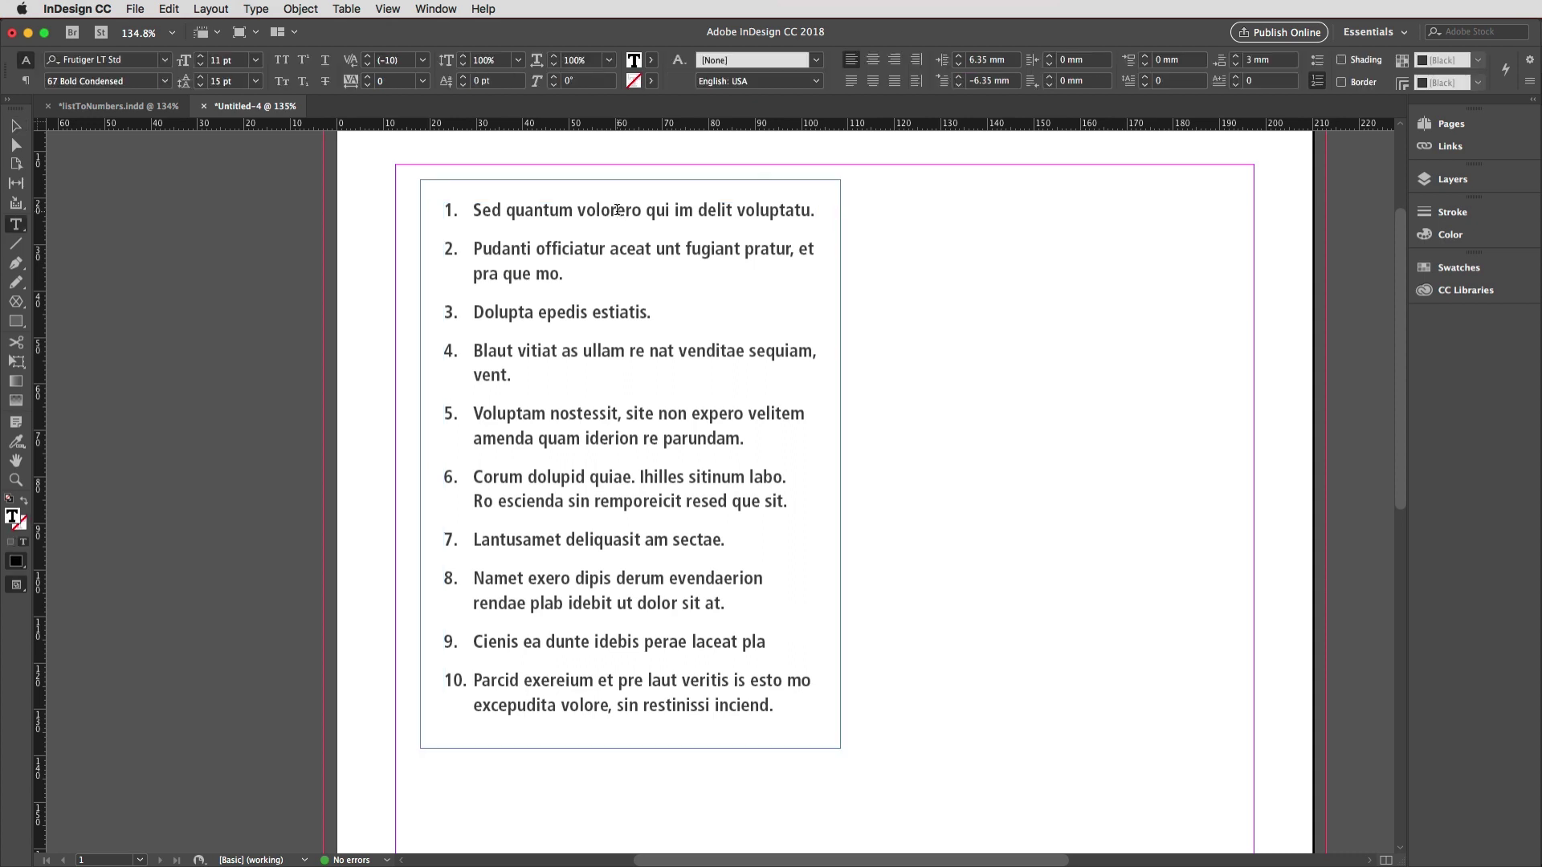
Highlight all ten paragraphs of the pasted list with the Type tool.
double_click(615, 210)
left_click(616, 210)
double_click(616, 210)
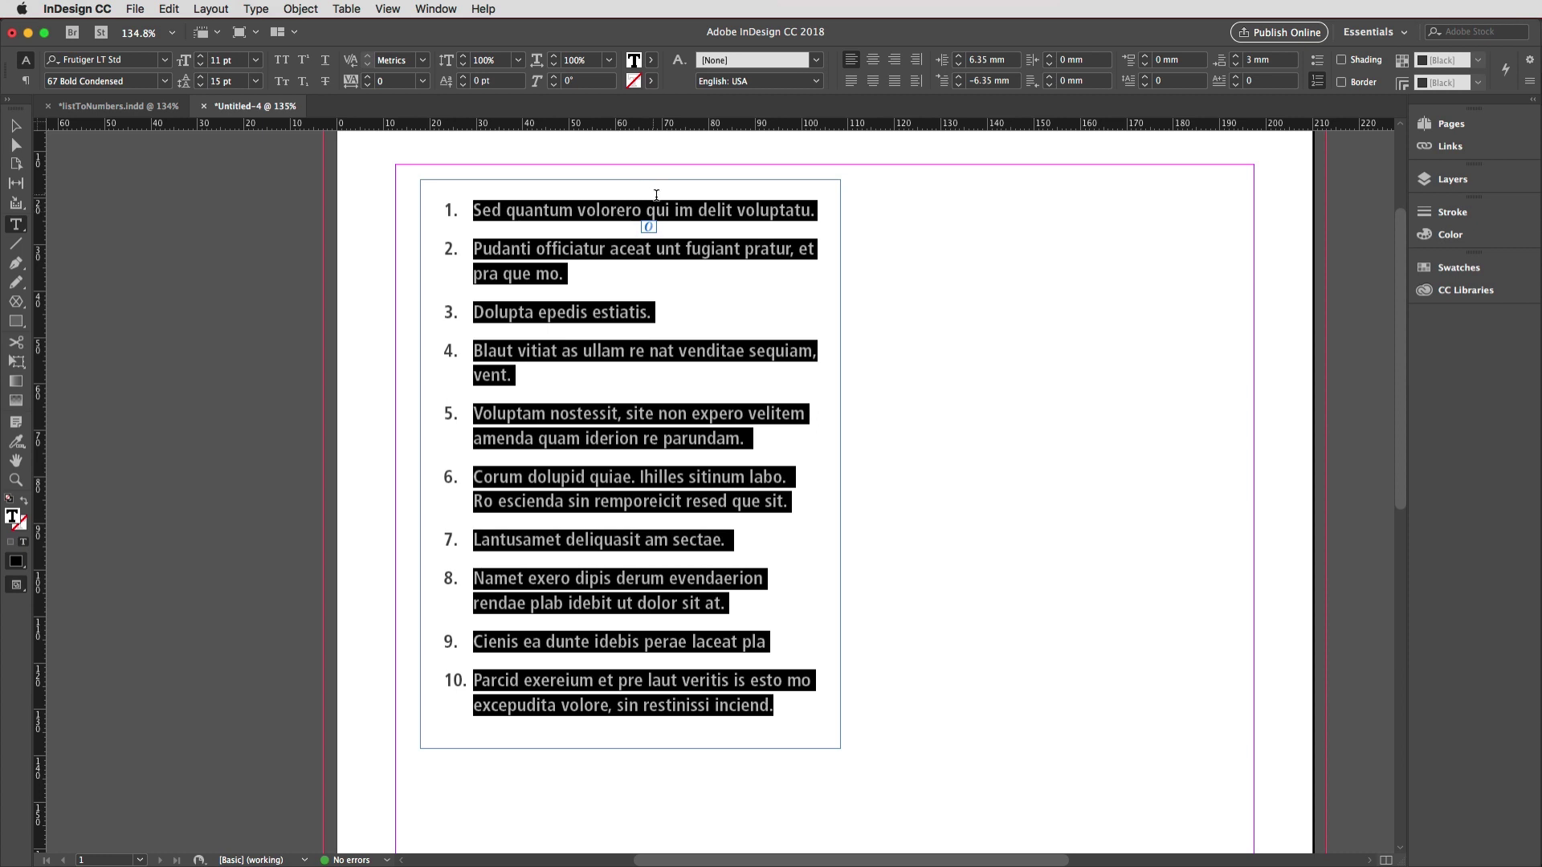
Apply Convert Numbering to Text to the selected list from the context menu.
right_click(670, 210)
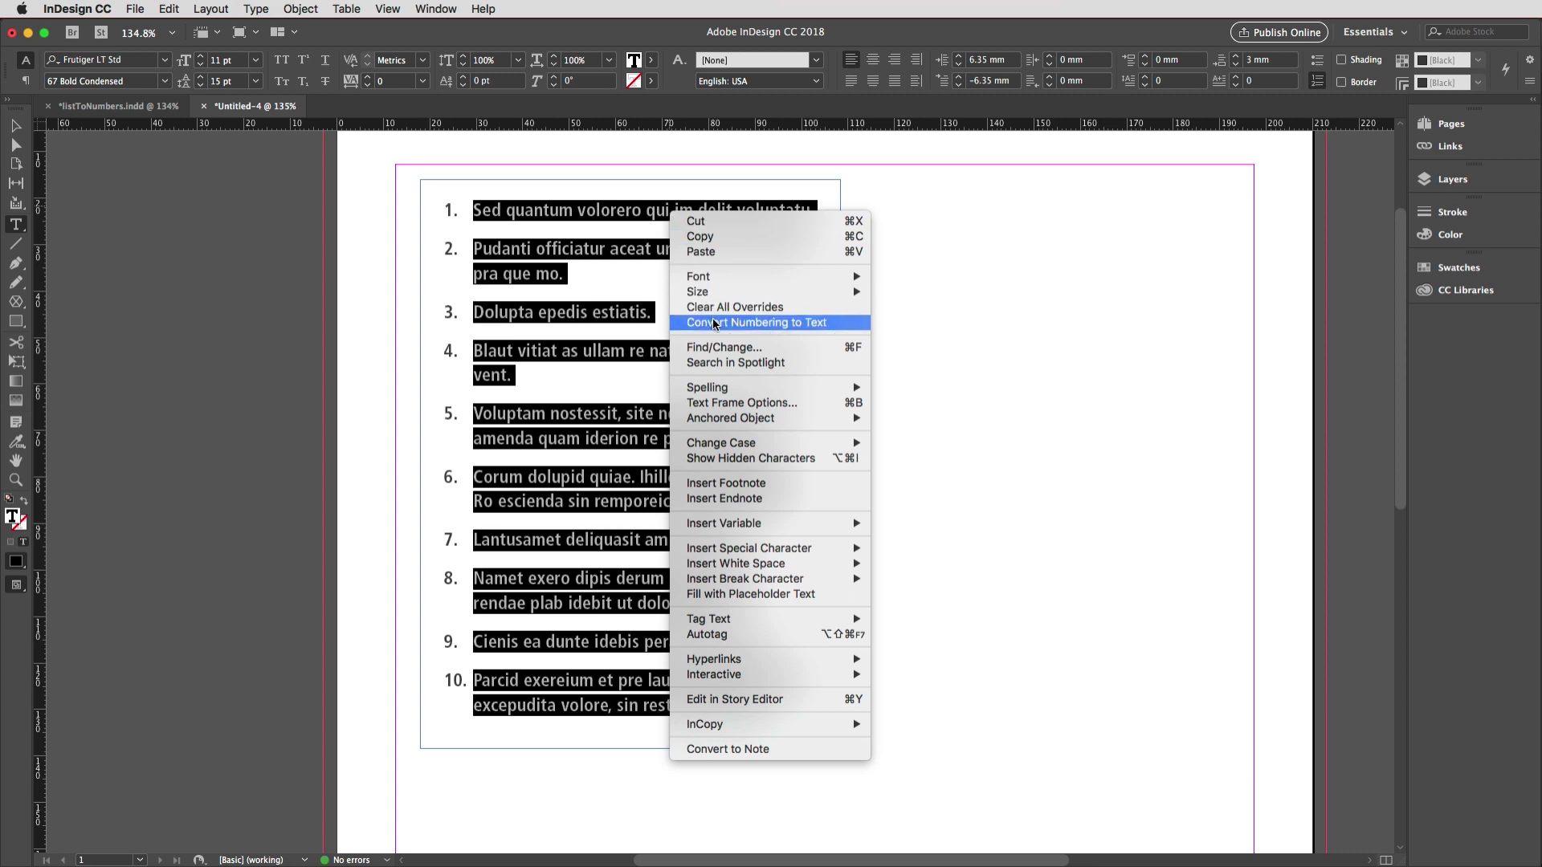
left_click(714, 322)
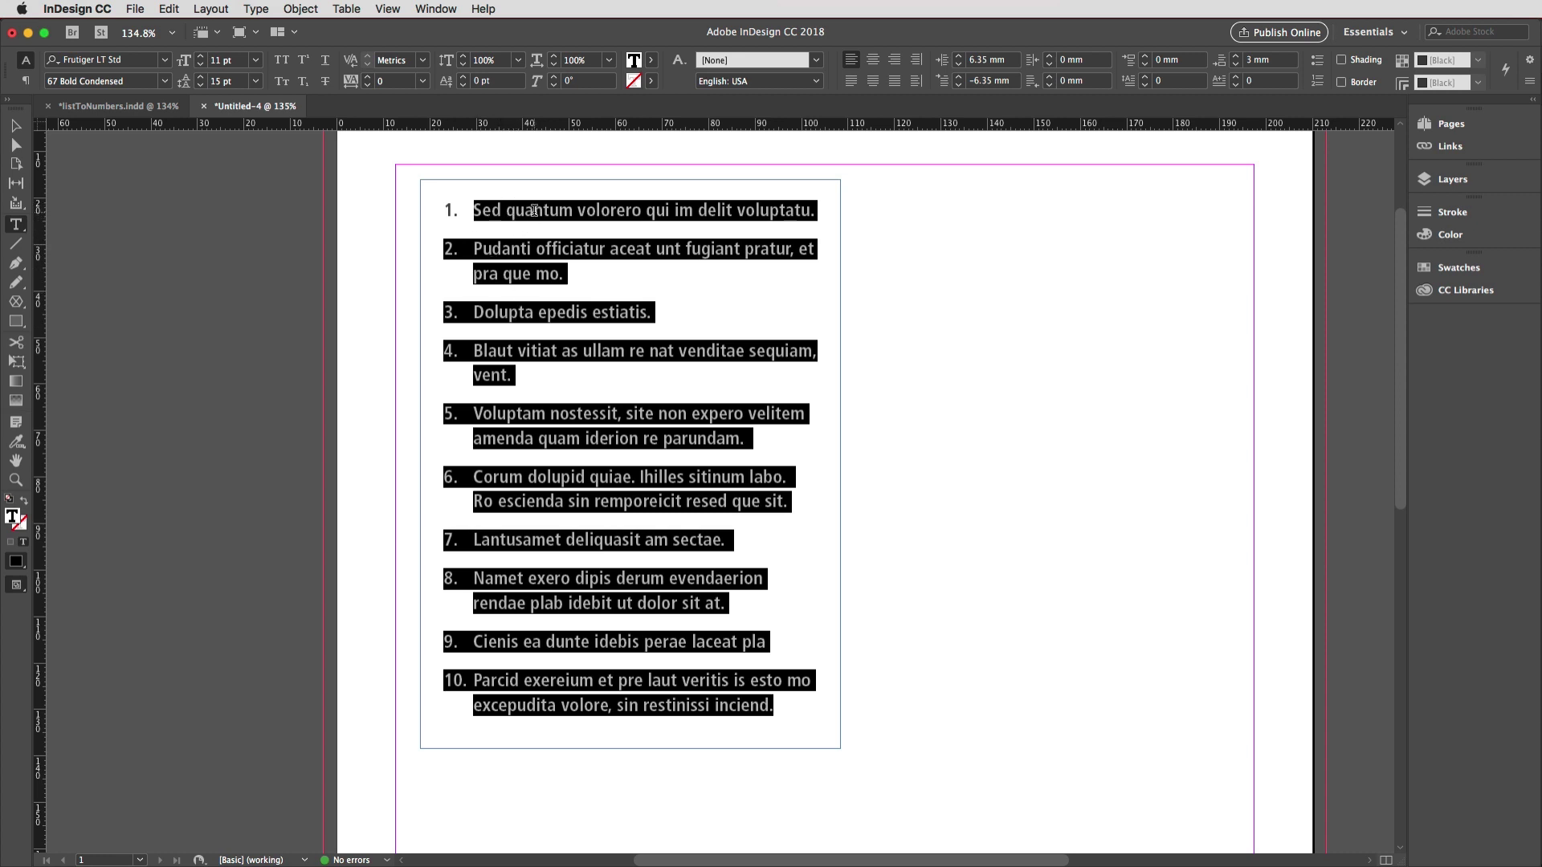
left_click(533, 211)
left_click_drag(534, 209, 411, 212)
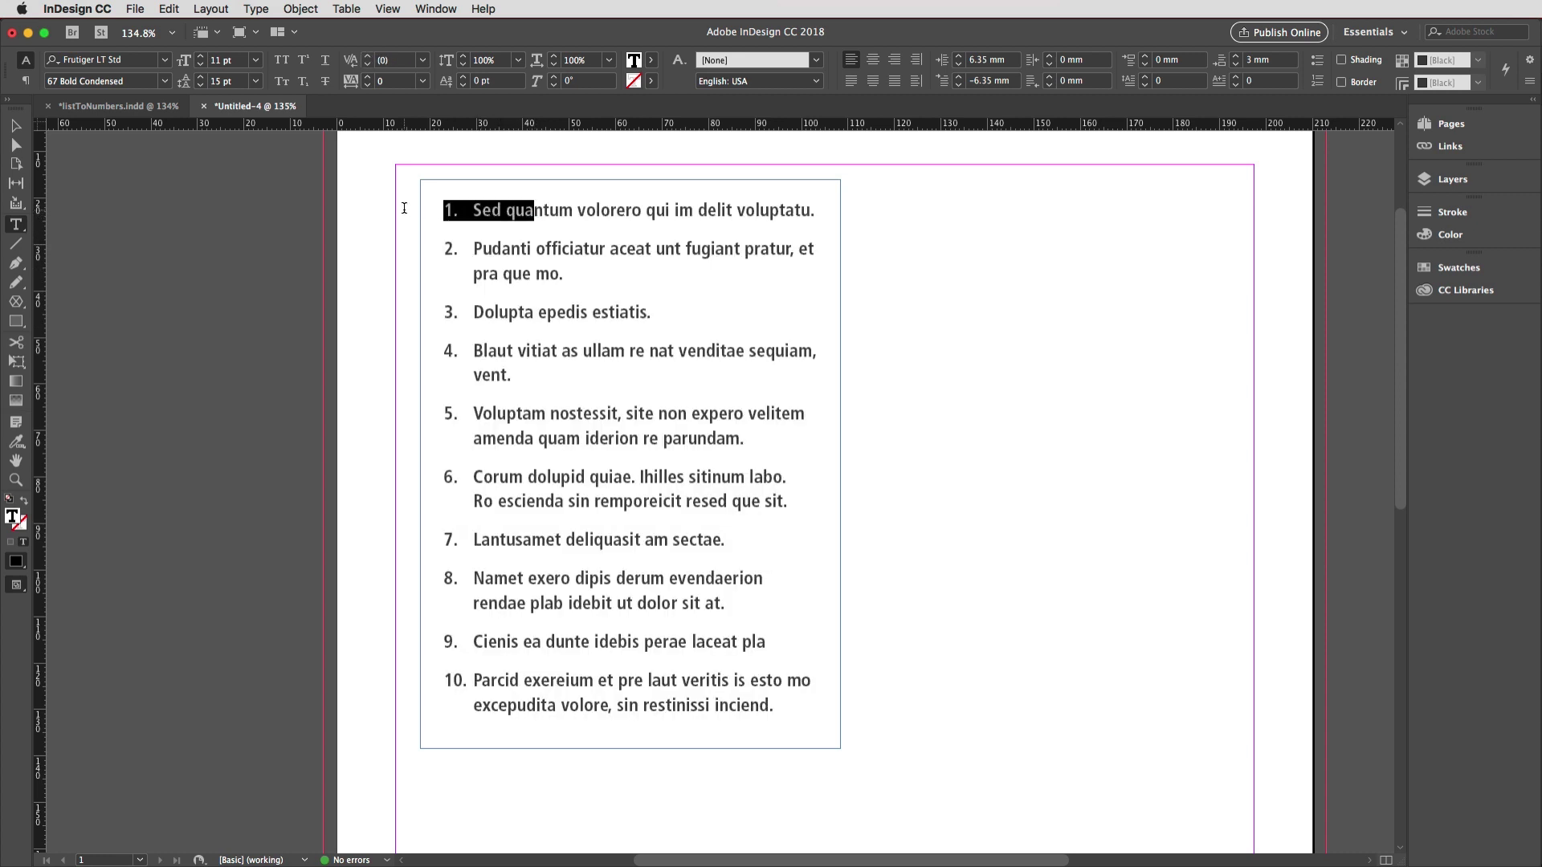
left_click(572, 212)
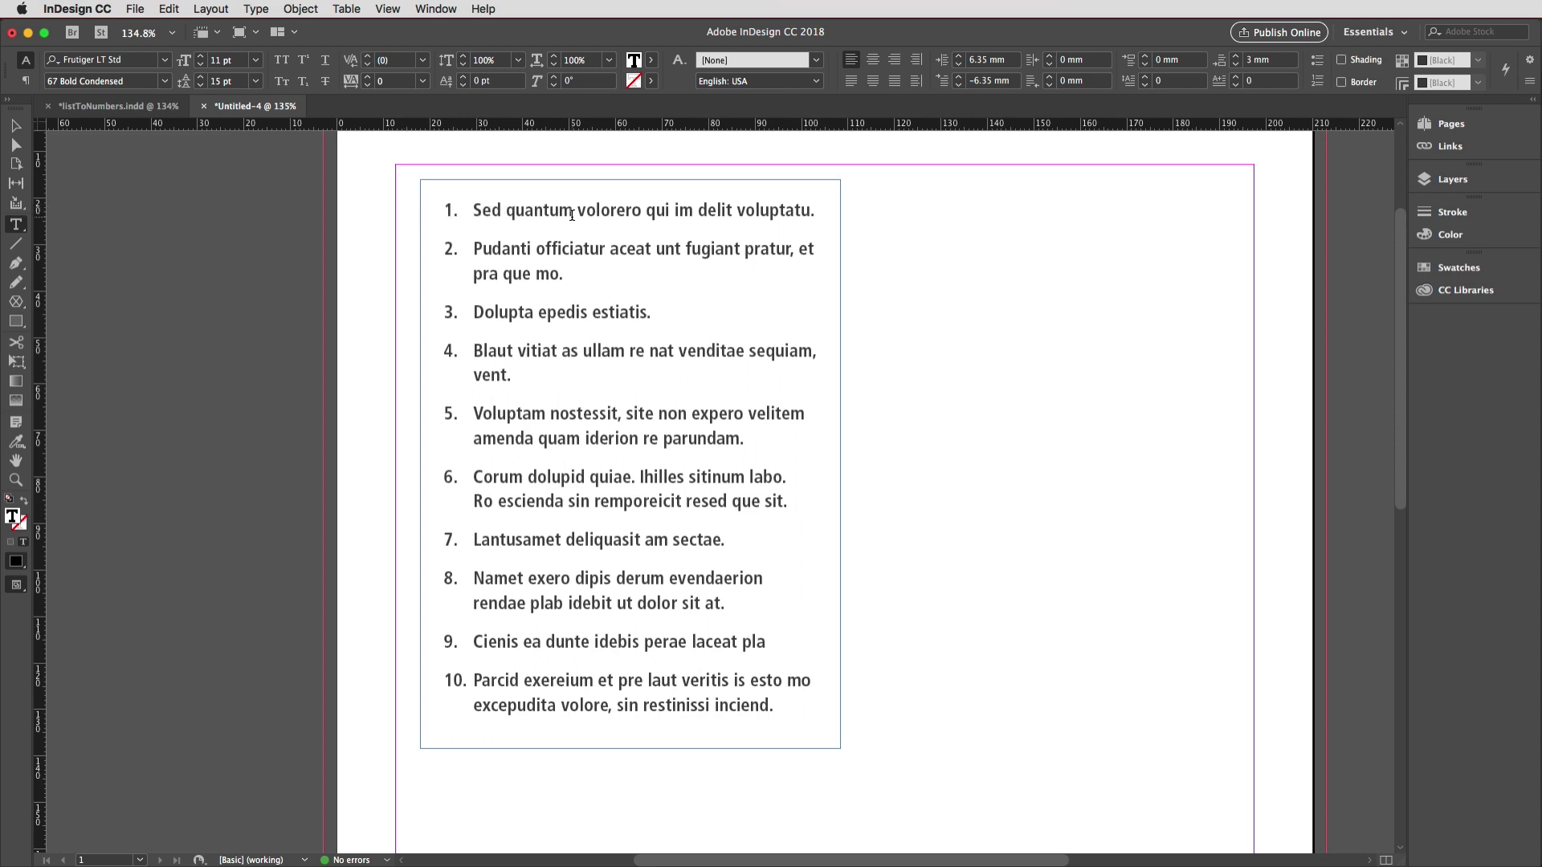